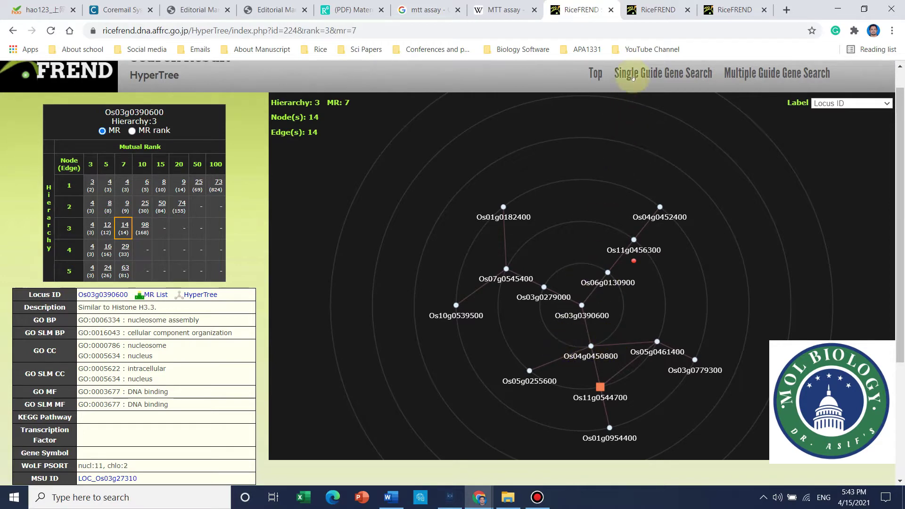
Step: Bring the RiceFREND home page tab to the front
{"action": "left_click", "coordinate": [657, 8]}
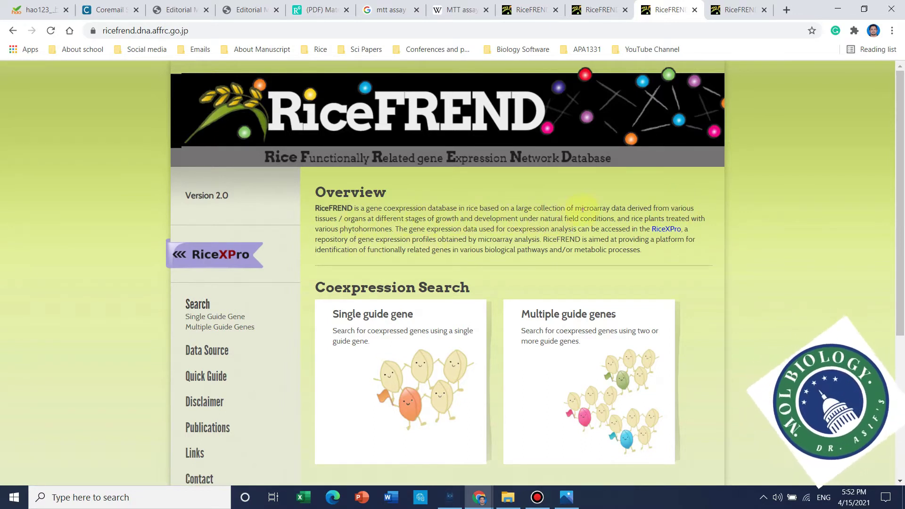
{"action": "left_click_drag", "start_coordinate": [615, 218], "coordinate": [322, 239]}
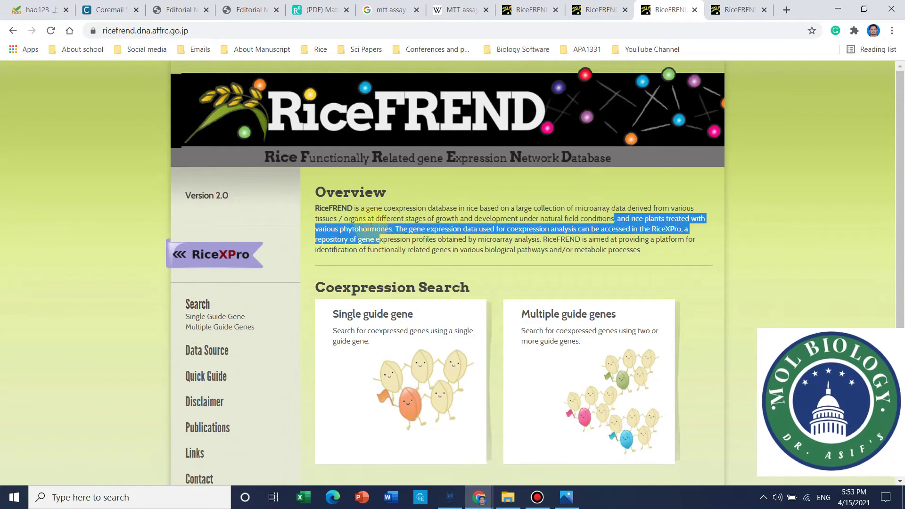
Step: Go to the Single guide gene search page from the RiceFREND home page
{"action": "left_click", "coordinate": [340, 223]}
{"action": "scroll", "coordinate": [332, 269], "scroll_direction": "down", "scroll_amount": 1}
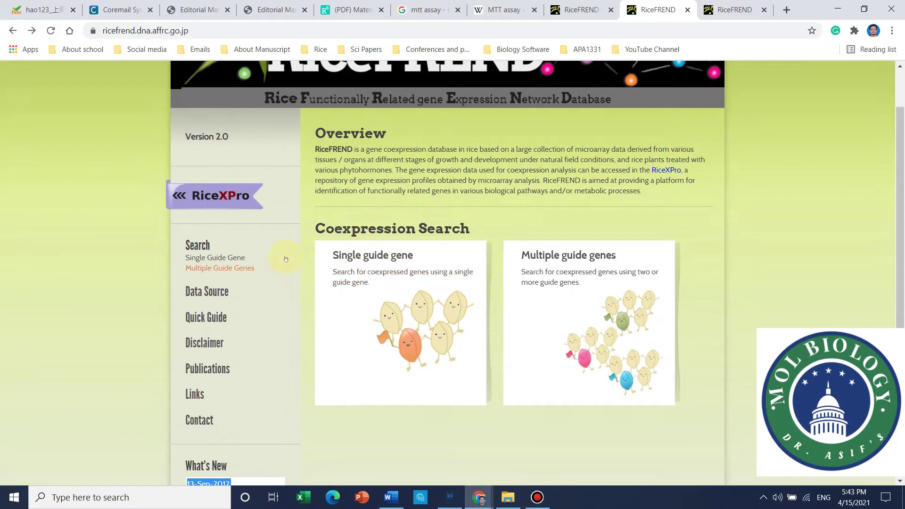
{"action": "scroll", "coordinate": [357, 238], "scroll_direction": "down", "scroll_amount": 3}
{"action": "scroll", "coordinate": [430, 303], "scroll_direction": "up", "scroll_amount": 2}
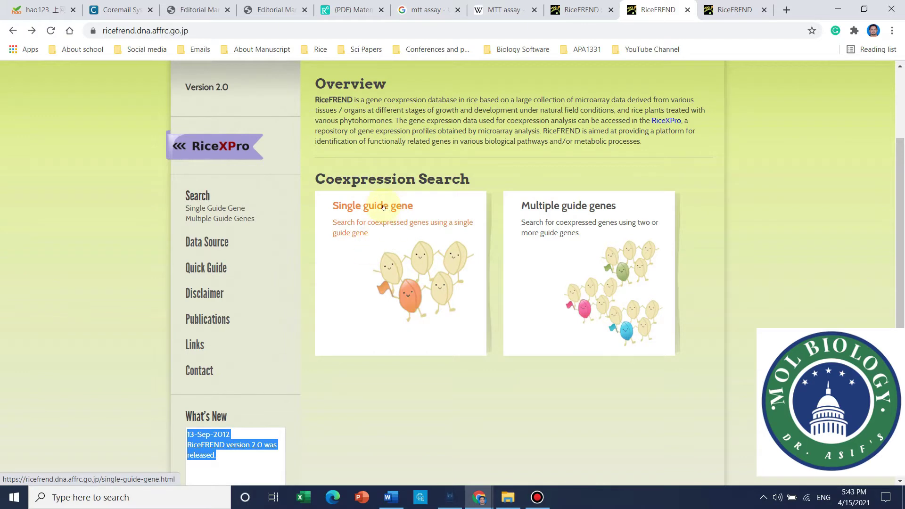
{"action": "left_click", "coordinate": [389, 270]}
{"action": "scroll", "coordinate": [382, 295], "scroll_direction": "down", "scroll_amount": 3}
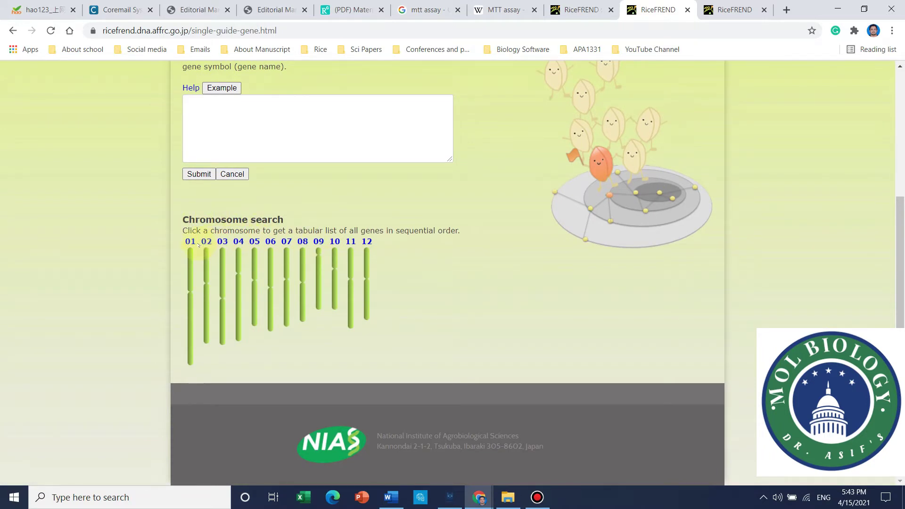
Step: Browse the chromosome 04 gene list (2,391 loci), then return to the Keyword search box
{"action": "left_click", "coordinate": [238, 241]}
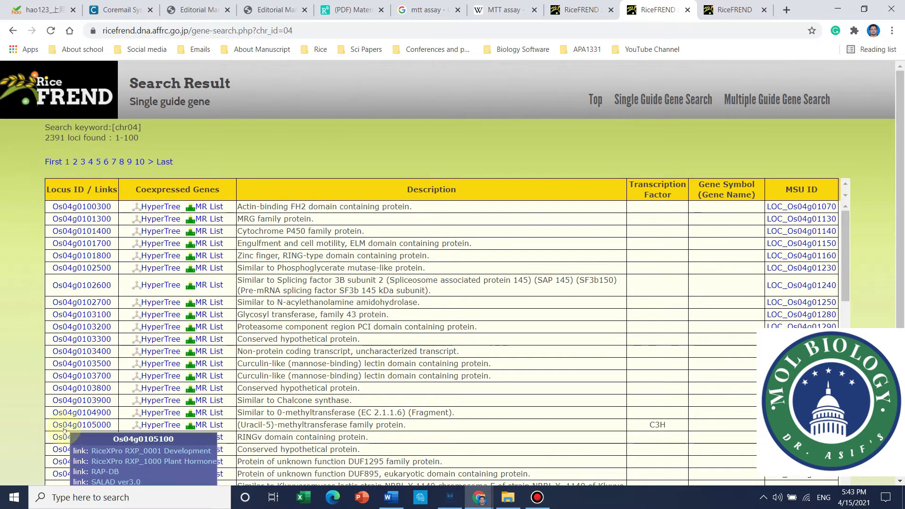
{"action": "left_click", "coordinate": [13, 30]}
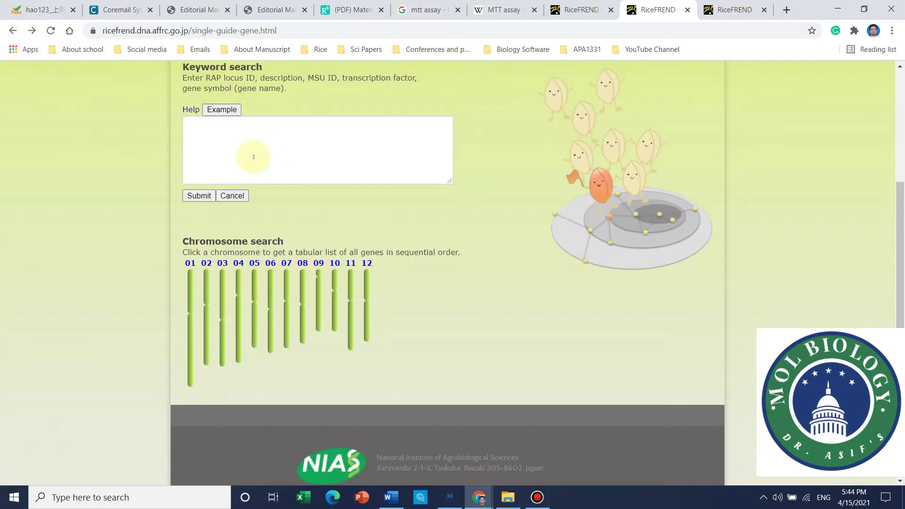
{"action": "scroll", "coordinate": [251, 156], "scroll_direction": "up", "scroll_amount": 2}
{"action": "left_click", "coordinate": [216, 252]}
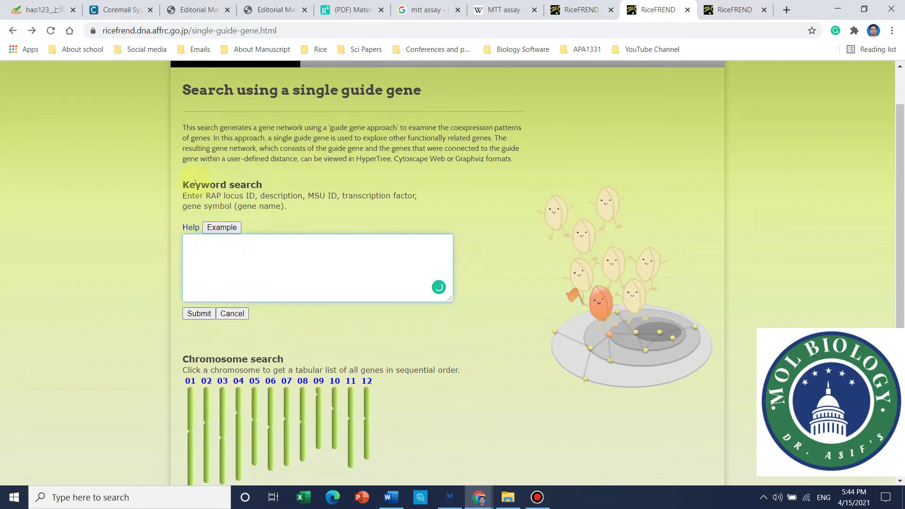
Step: Search for Os03g0390600 alone, trimming the pasted list of four gene IDs
{"action": "type", "text": "Os03g0390600 Os11g0456300 Os06g0130900 Os04g0452400"}
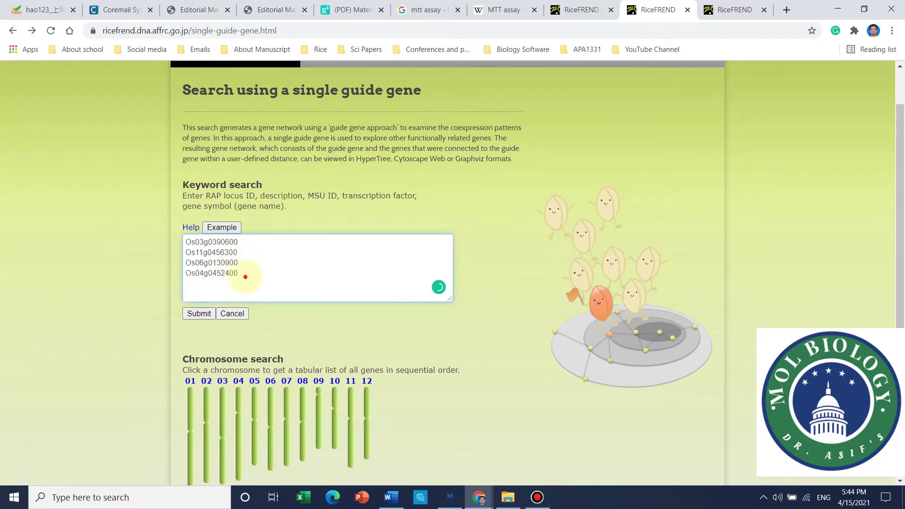
{"action": "left_click_drag", "start_coordinate": [245, 277], "coordinate": [186, 255]}
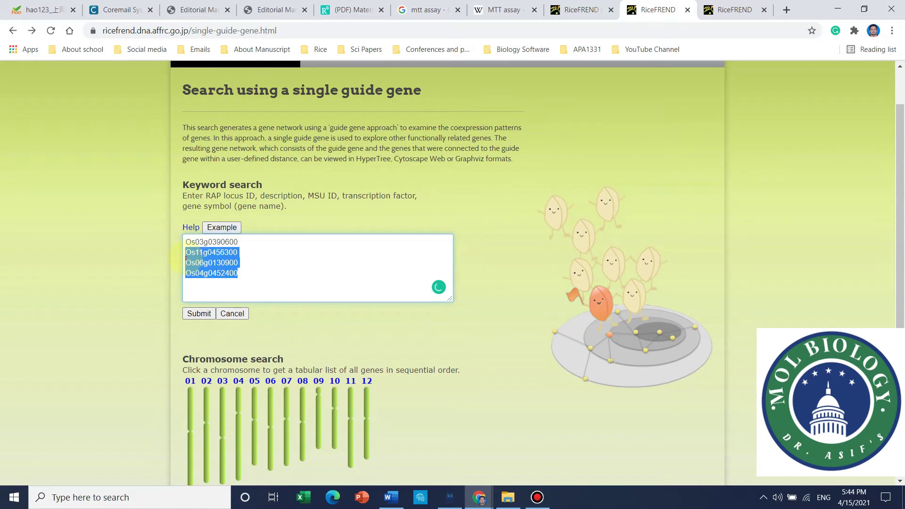
{"action": "key", "text": "BackSpace"}
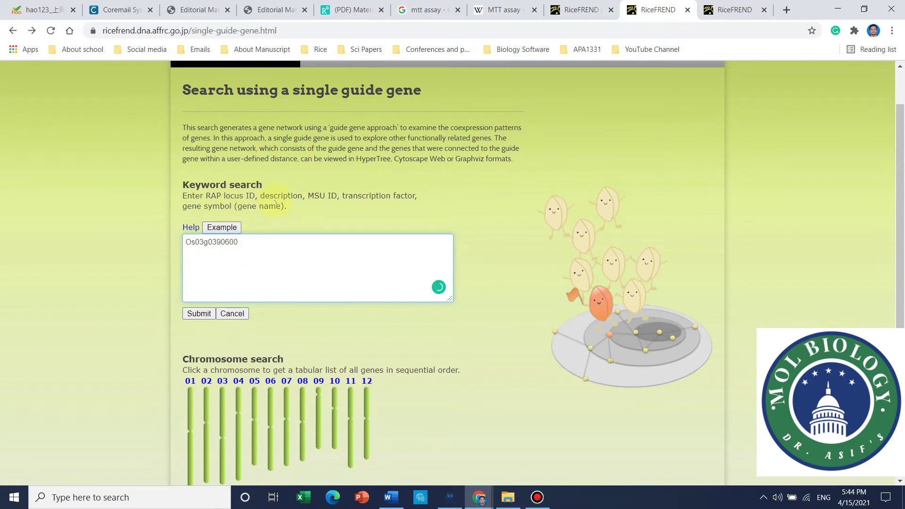
{"action": "left_click_drag", "start_coordinate": [207, 195], "coordinate": [261, 186]}
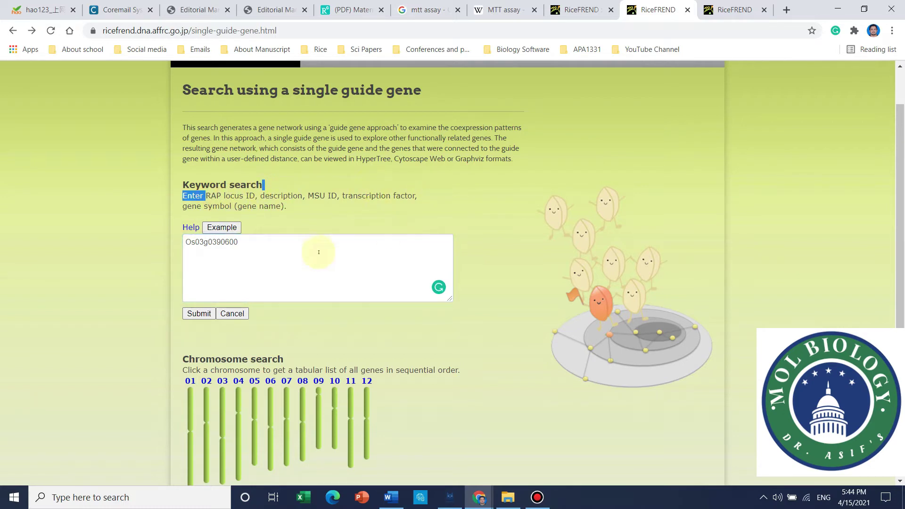
{"action": "left_click", "coordinate": [296, 247]}
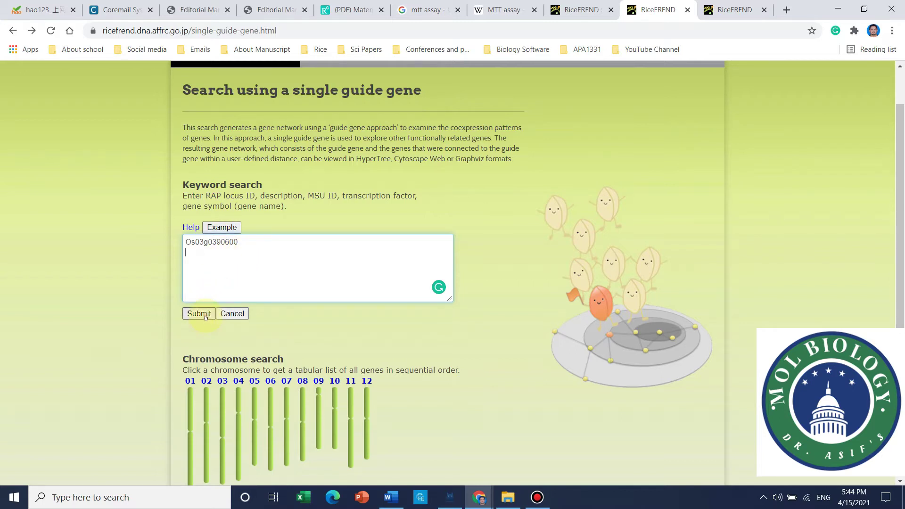
{"action": "left_click", "coordinate": [207, 314]}
{"action": "left_click", "coordinate": [198, 313]}
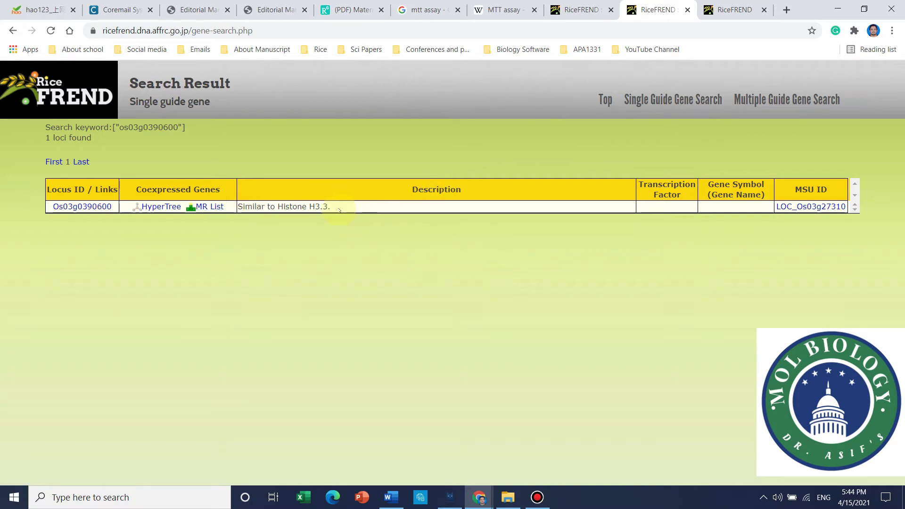
Step: Open the HyperTree network for the Histone H3.3-like locus Os03g0390600
{"action": "left_click_drag", "start_coordinate": [339, 207], "coordinate": [302, 206]}
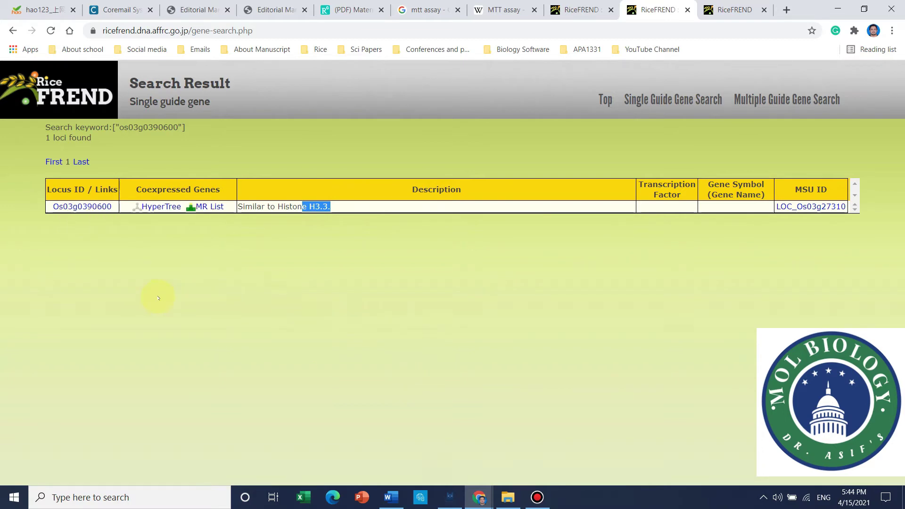
{"action": "left_click", "coordinate": [163, 207]}
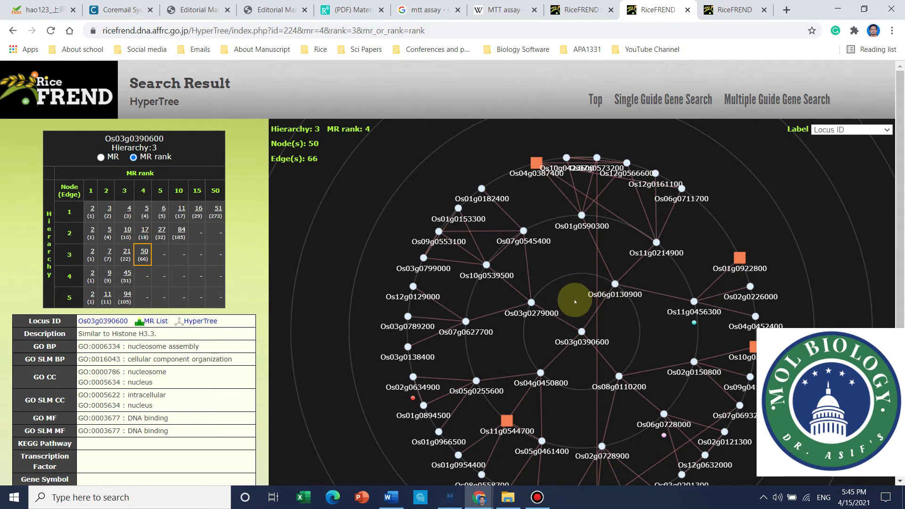
Step: Rank the HyperTree by MR to show the 14-node, 14-edge network
{"action": "left_click", "coordinate": [101, 157]}
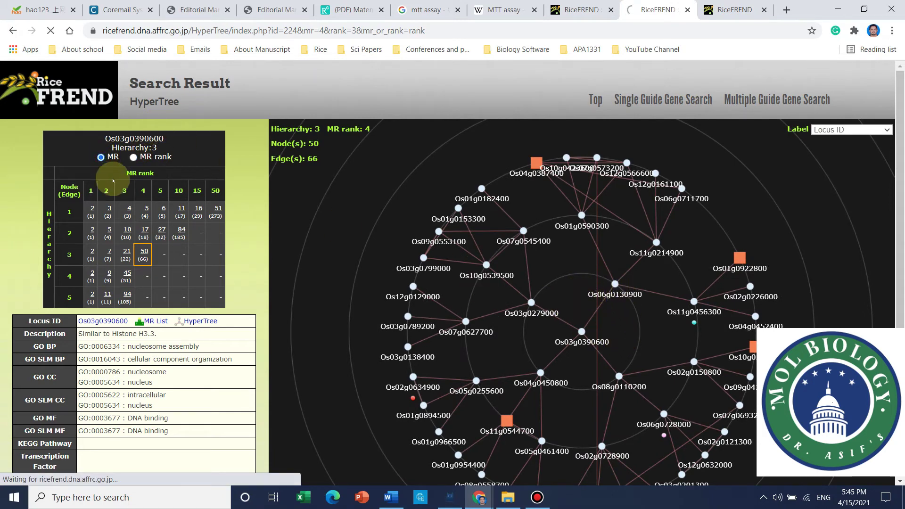
{"action": "scroll", "coordinate": [145, 227], "scroll_direction": "down", "scroll_amount": 1}
{"action": "scroll", "coordinate": [147, 230], "scroll_direction": "down", "scroll_amount": 1}
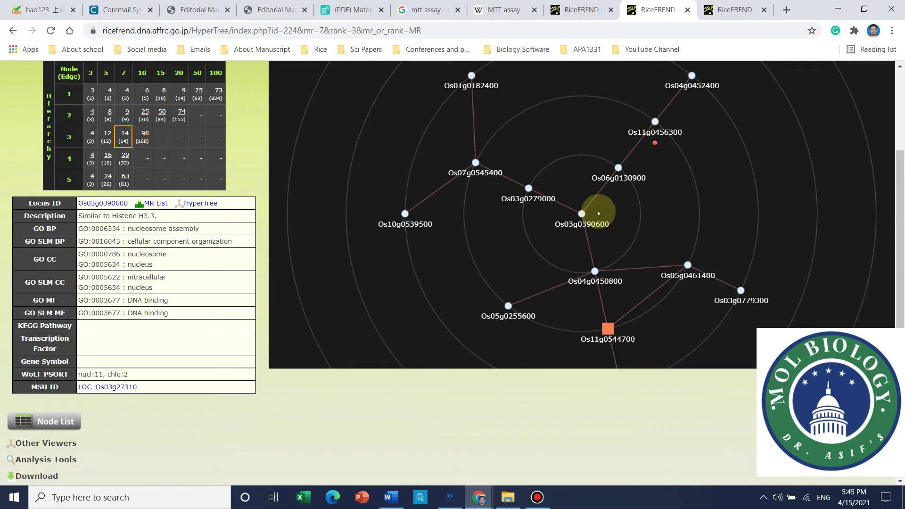
{"action": "scroll", "coordinate": [604, 212], "scroll_direction": "down", "scroll_amount": 1}
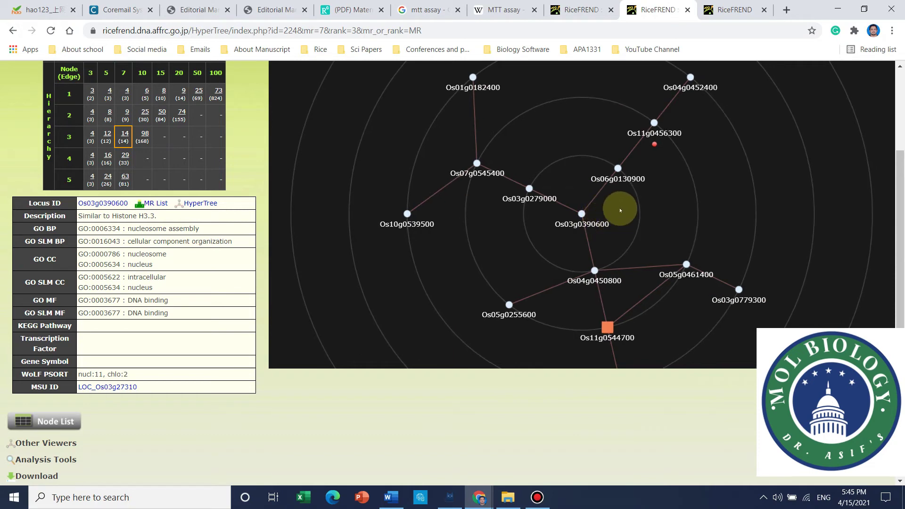
{"action": "scroll", "coordinate": [620, 208], "scroll_direction": "down", "scroll_amount": 1}
{"action": "scroll", "coordinate": [626, 225], "scroll_direction": "down", "scroll_amount": 1}
{"action": "scroll", "coordinate": [615, 244], "scroll_direction": "down", "scroll_amount": 1}
{"action": "scroll", "coordinate": [601, 263], "scroll_direction": "down", "scroll_amount": 1}
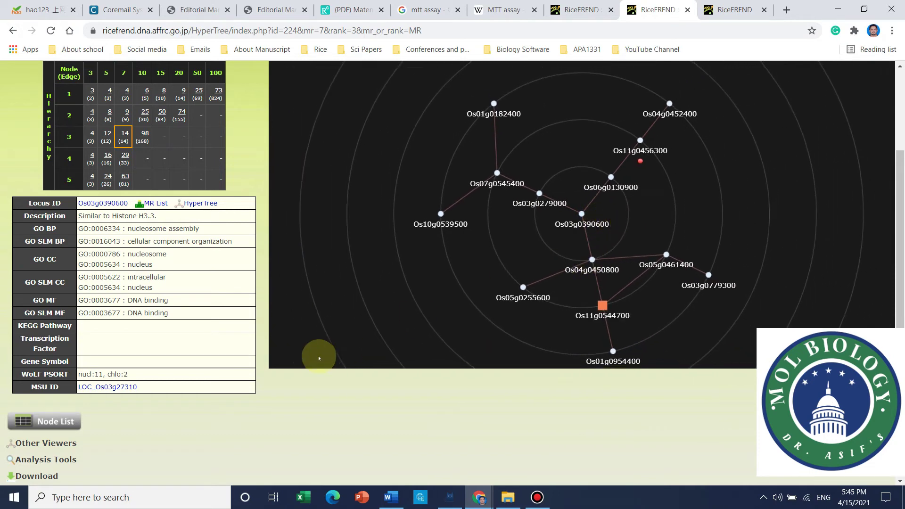
{"action": "scroll", "coordinate": [319, 354], "scroll_direction": "down", "scroll_amount": 1}
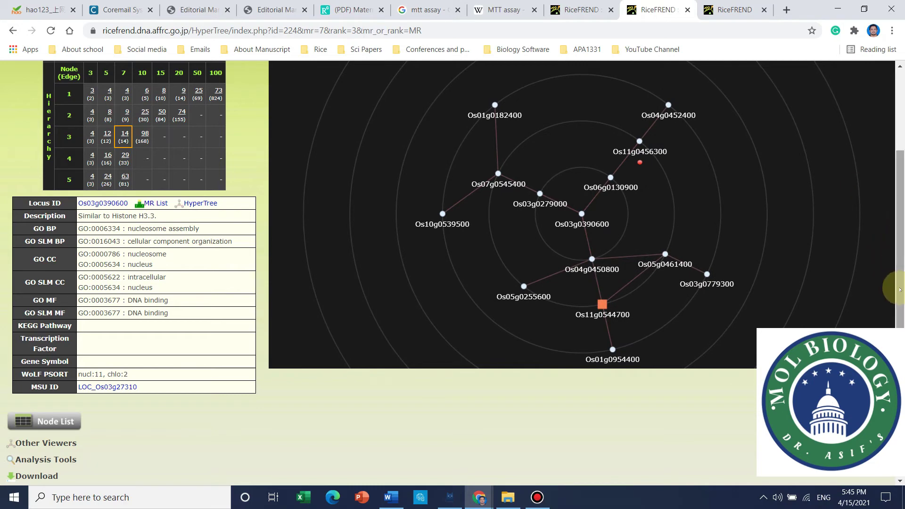
{"action": "scroll", "coordinate": [895, 288], "scroll_direction": "down", "scroll_amount": 1}
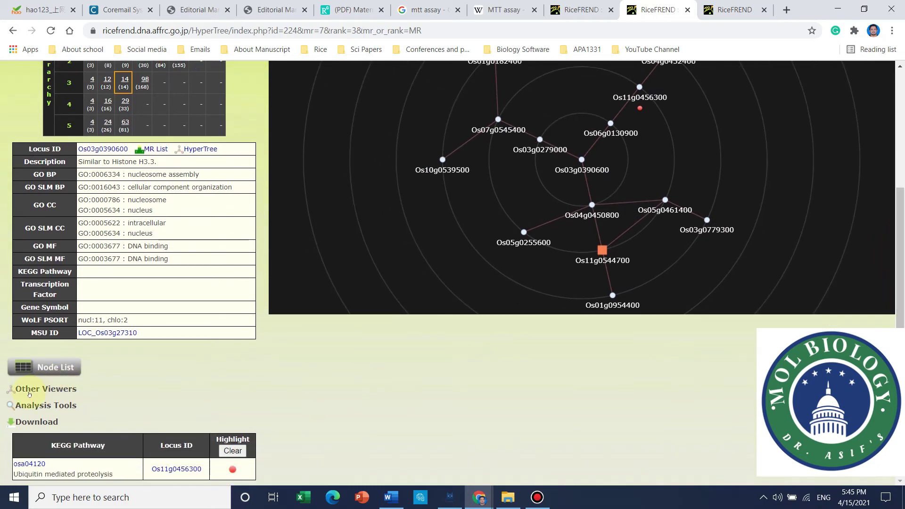
Step: Launch the Graphviz viewer from Analysis Tools > Other Viewers in the sidebar
{"action": "left_click", "coordinate": [47, 408]}
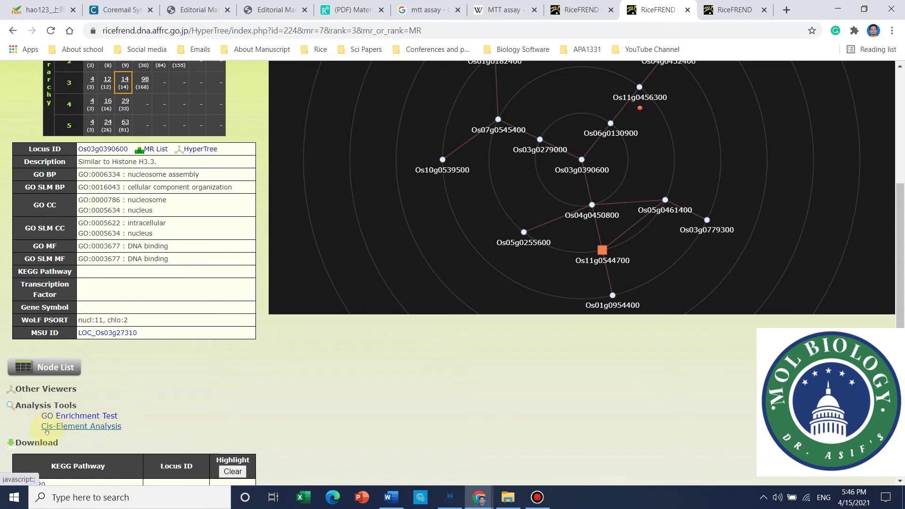
{"action": "left_click", "coordinate": [48, 390]}
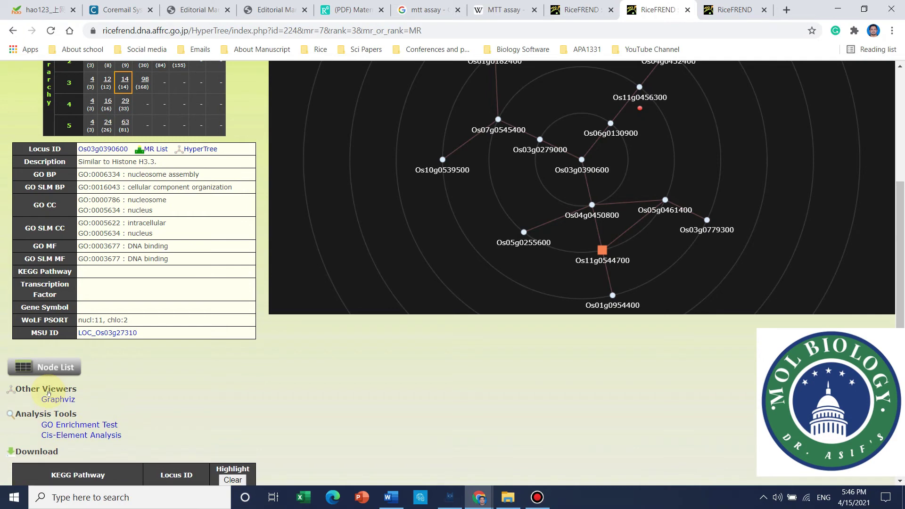
{"action": "left_click", "coordinate": [58, 400]}
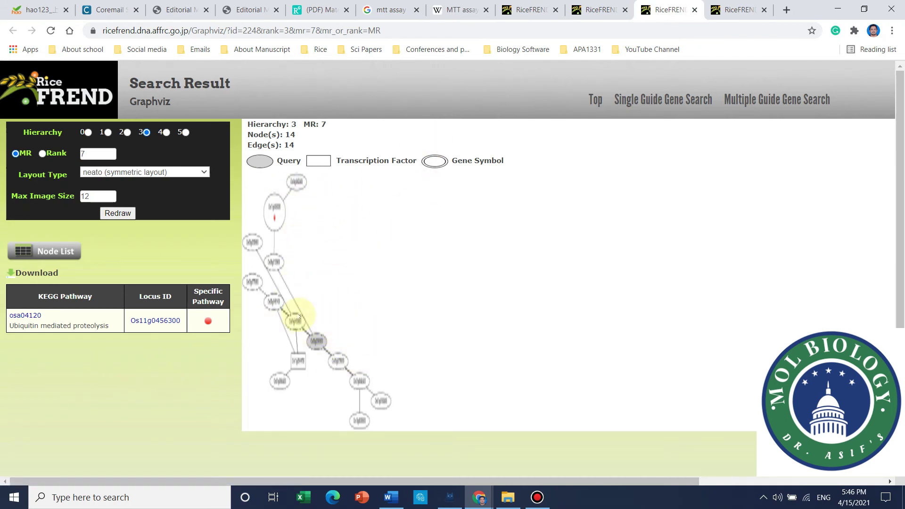
Step: Download the Graphviz Network Image and open it from Chrome's download bar
{"action": "left_click", "coordinate": [44, 273]}
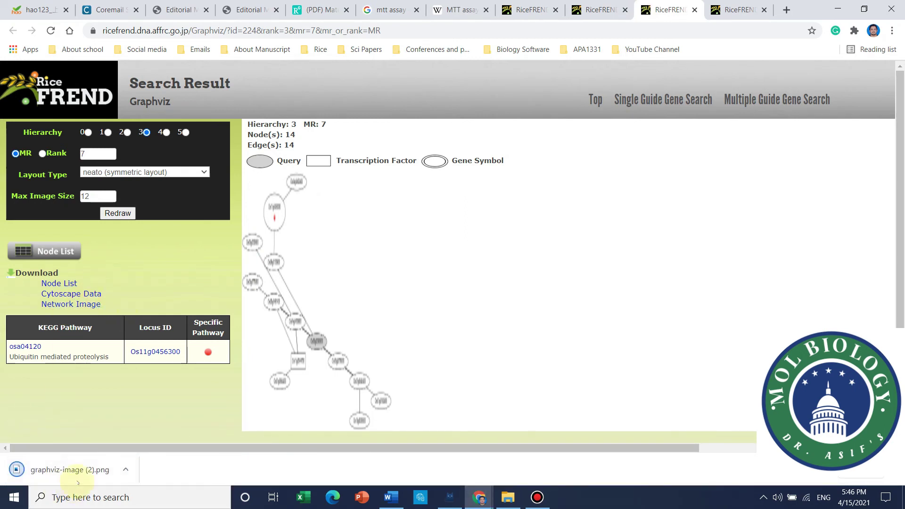
{"action": "right_click", "coordinate": [99, 469]}
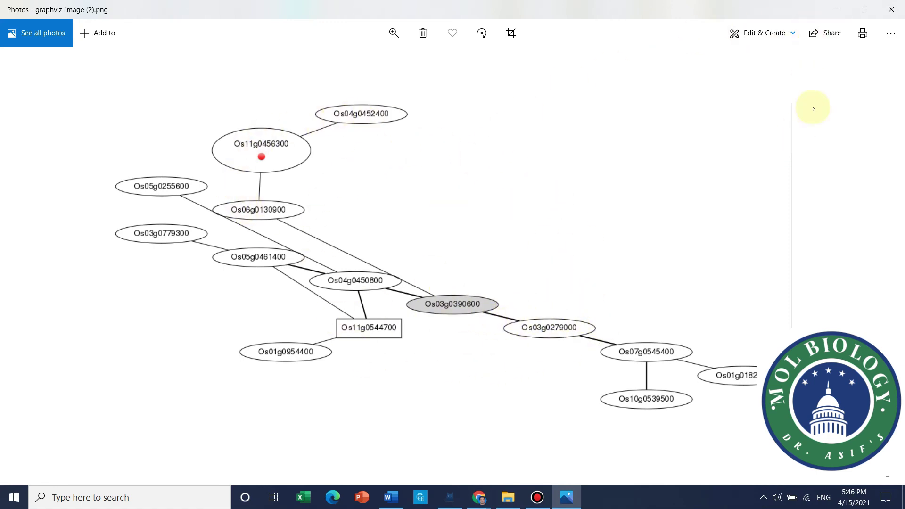
Step: Minimize Photos to return to the RiceFREND Graphviz result page
{"action": "left_click", "coordinate": [837, 10]}
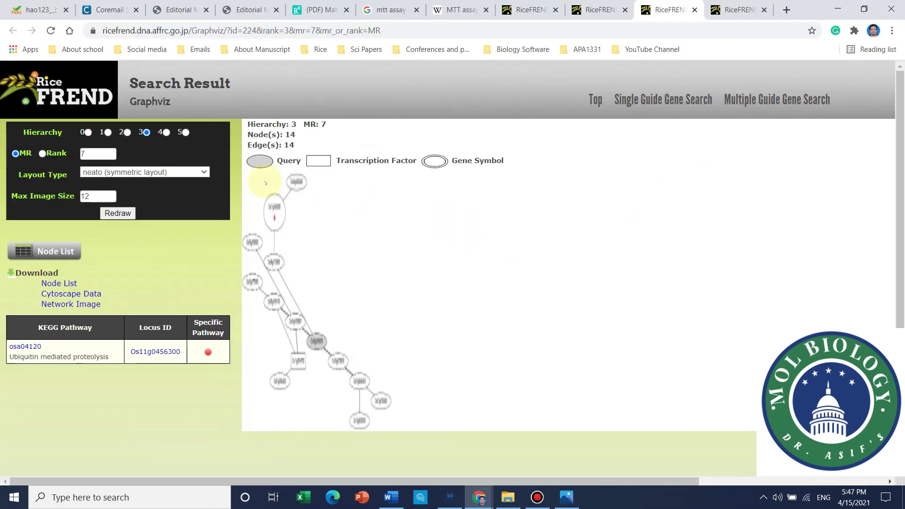